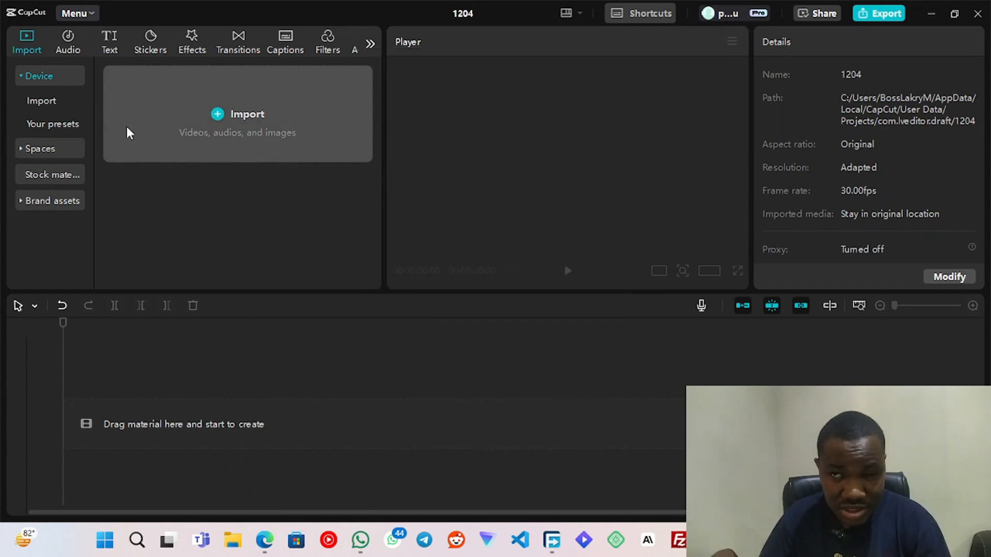
- Import 2.mp4 from the Downloads folder into the project and add it to the timeline
left_click(551, 540)
left_click(34, 186)
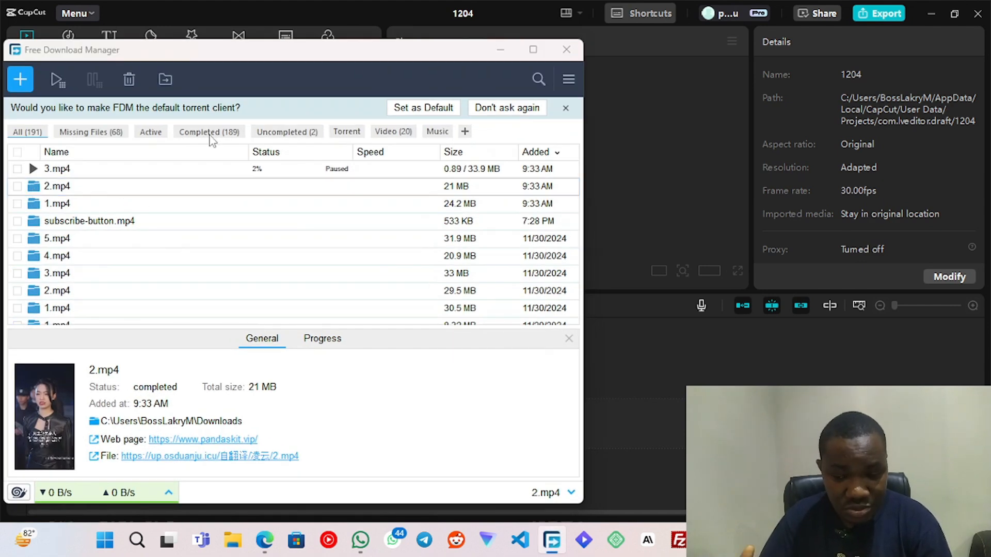
left_click(369, 49)
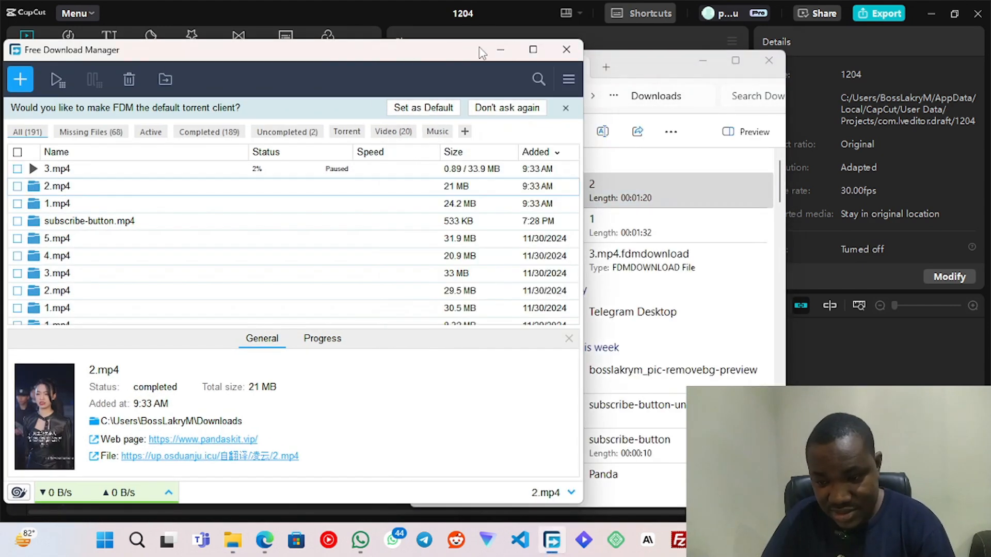
left_click(500, 49)
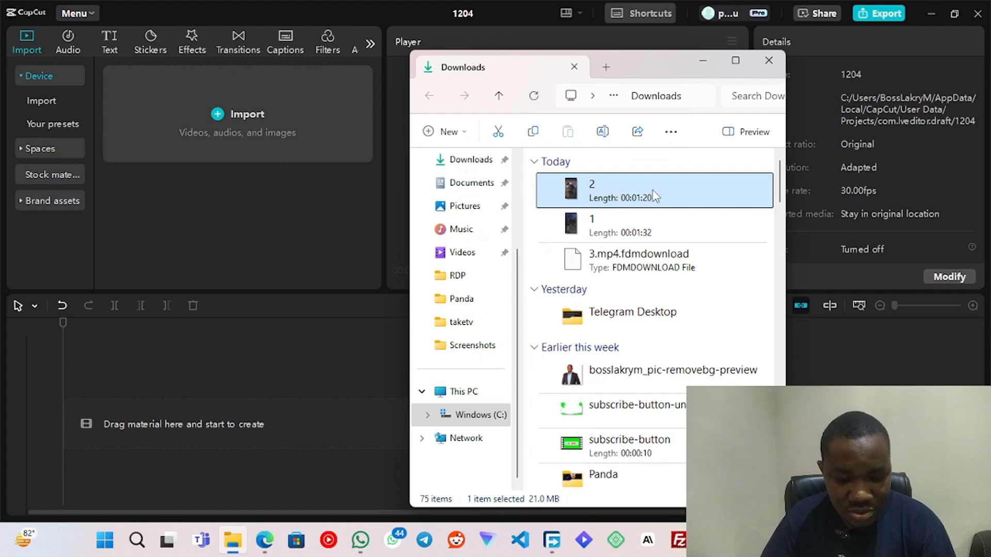
left_click_drag(679, 192, 261, 117)
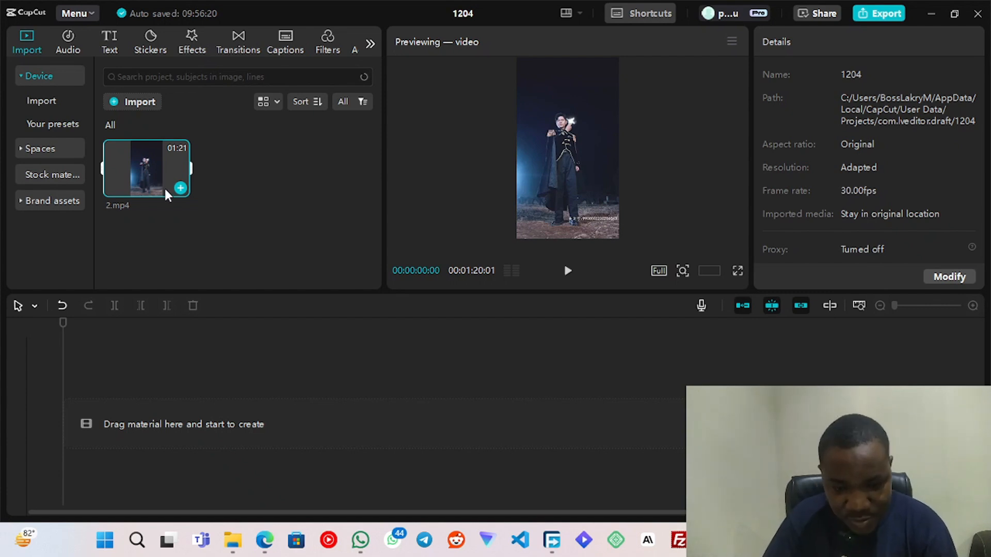
left_click(180, 188)
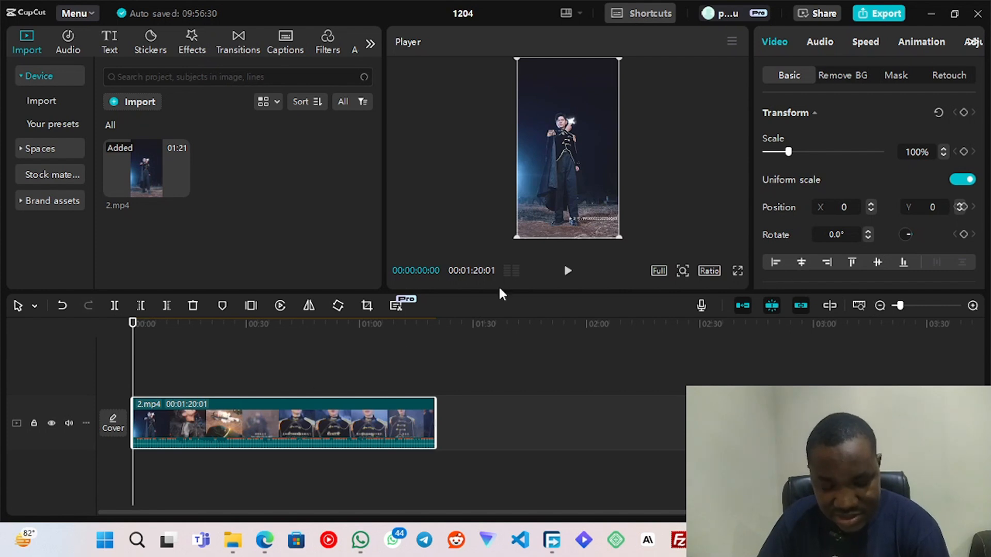
- Play the opening seconds of the clip and inspect its burned-in subtitles in full screen
left_click(568, 272)
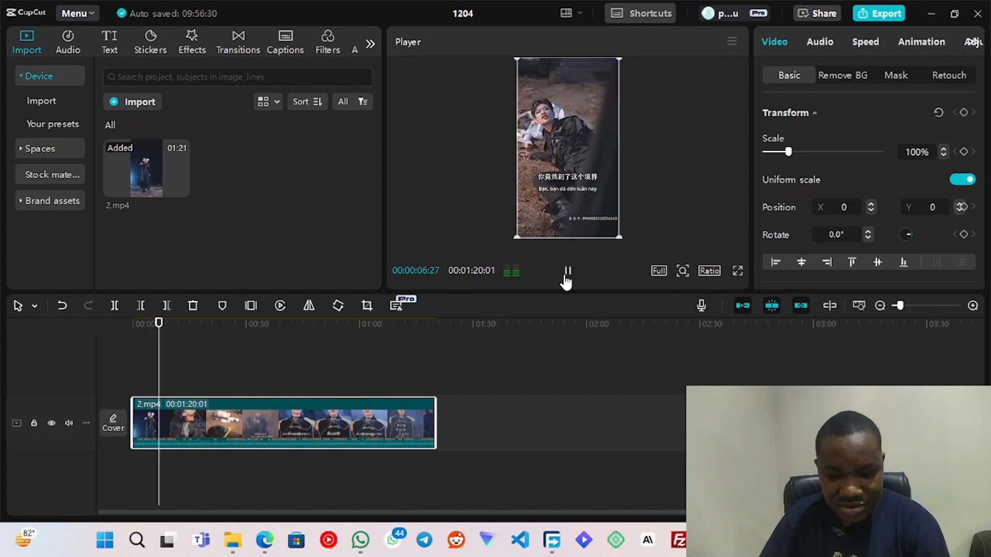
left_click(567, 272)
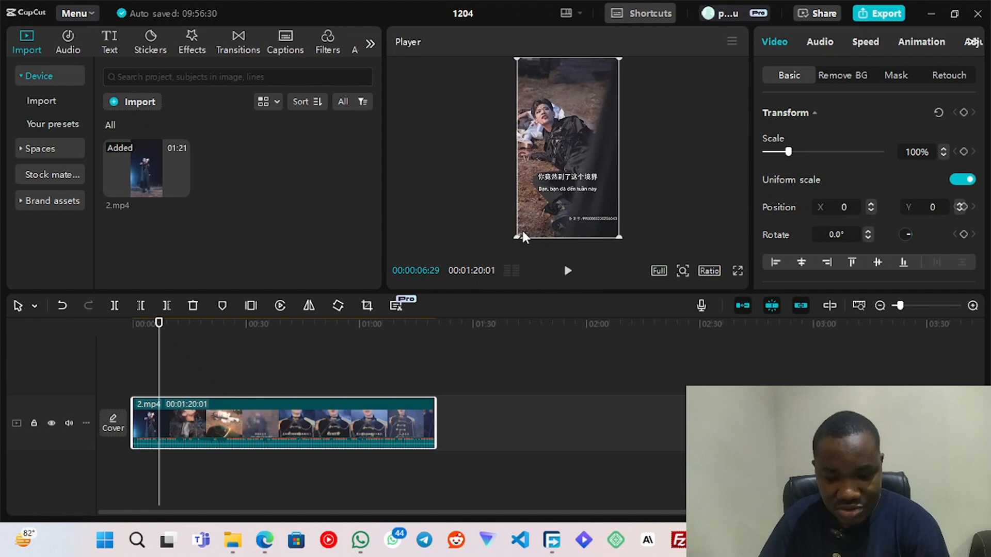
left_click(738, 271)
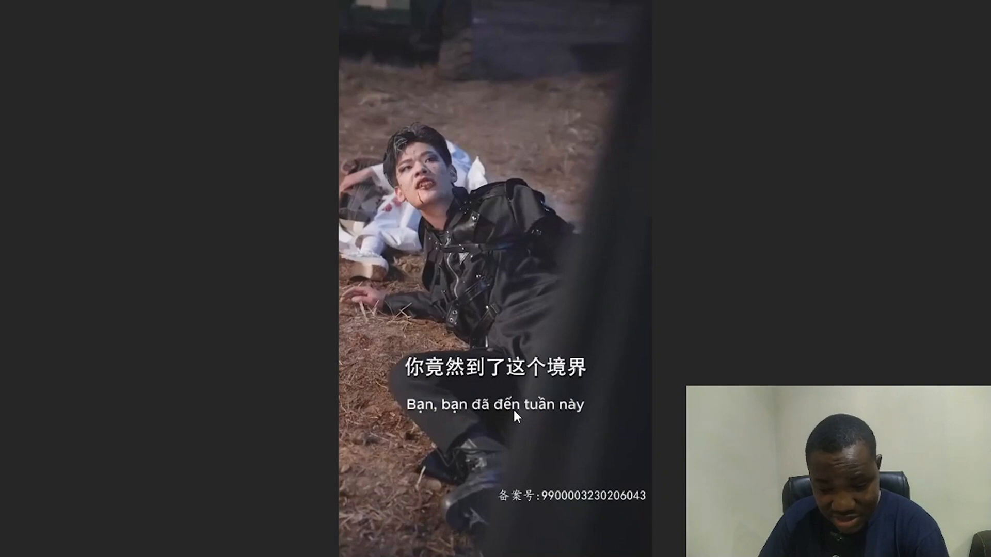
key("Escape")
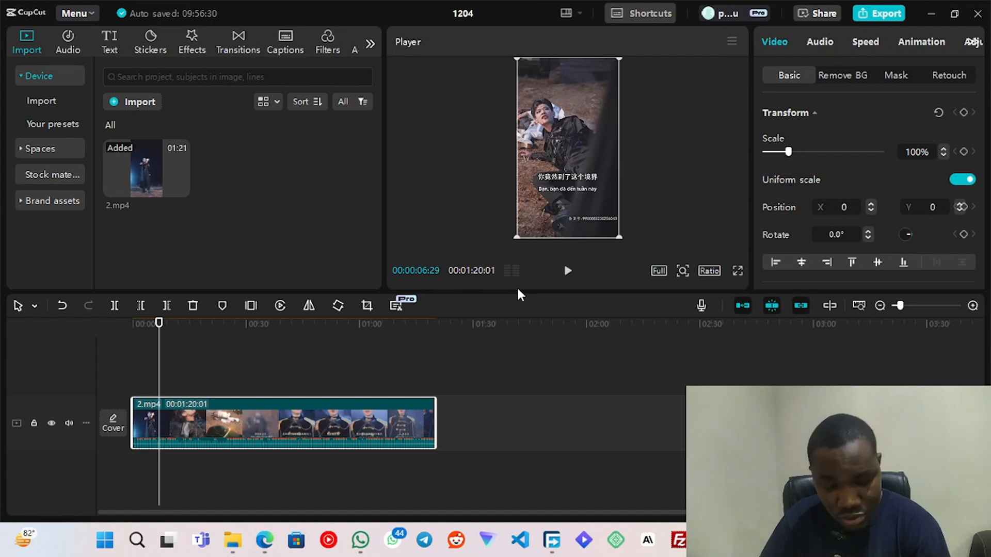
- Generate auto captions for Chinese speech with English as the bilingual language and current captions deleted
left_click(277, 41)
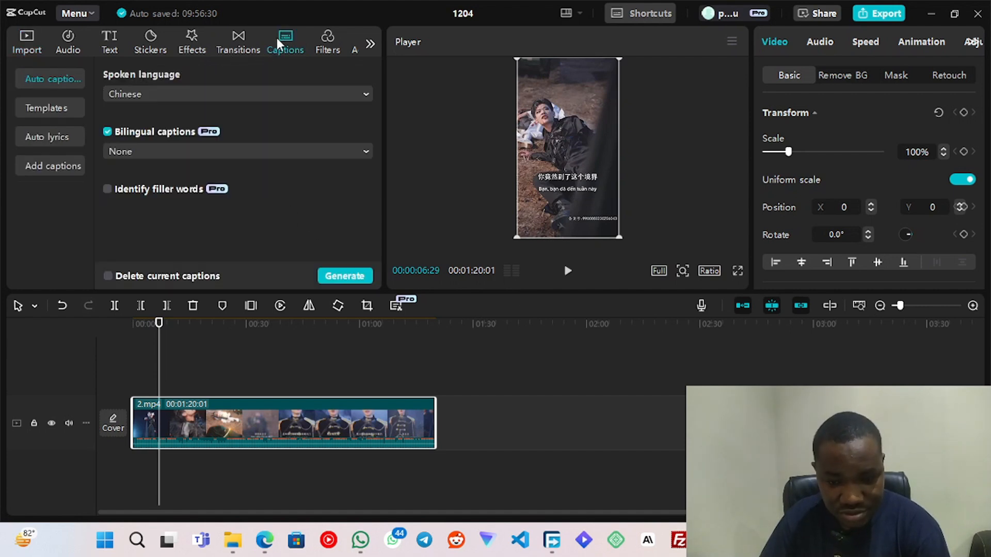
left_click(217, 150)
left_click(232, 122)
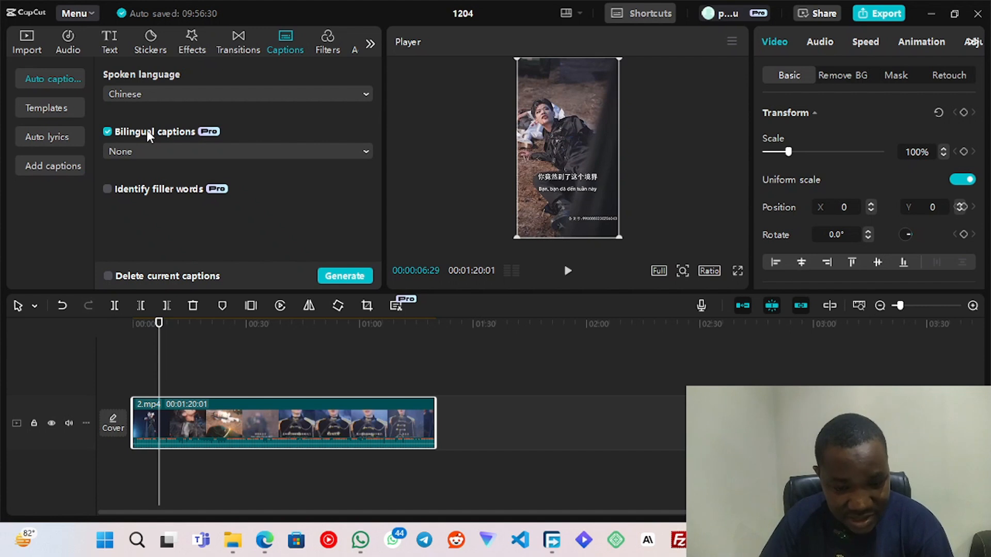
left_click(170, 148)
left_click(169, 289)
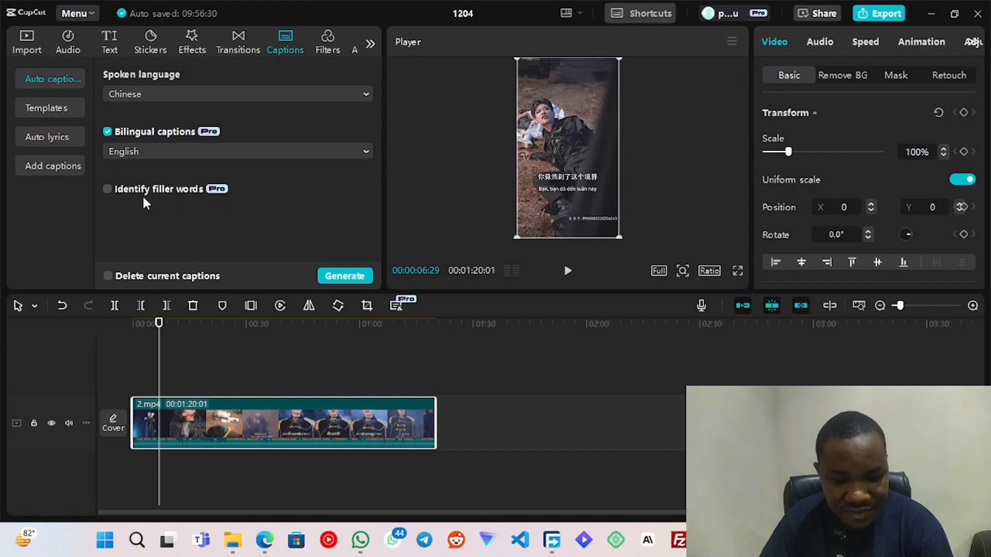
left_click(210, 277)
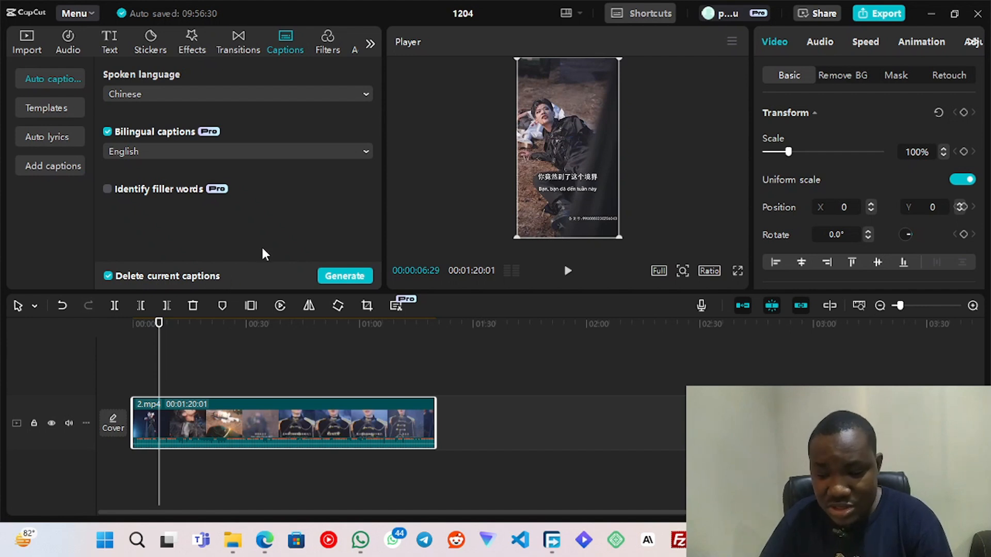
left_click(336, 276)
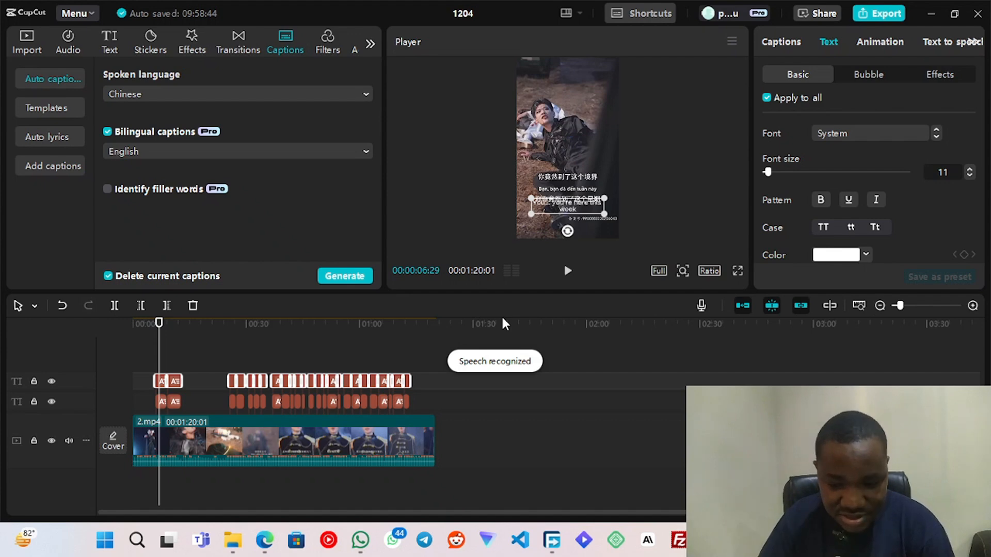
- Play the captioned video in full screen to check how the generated captions sit over the original subtitles
key("space")
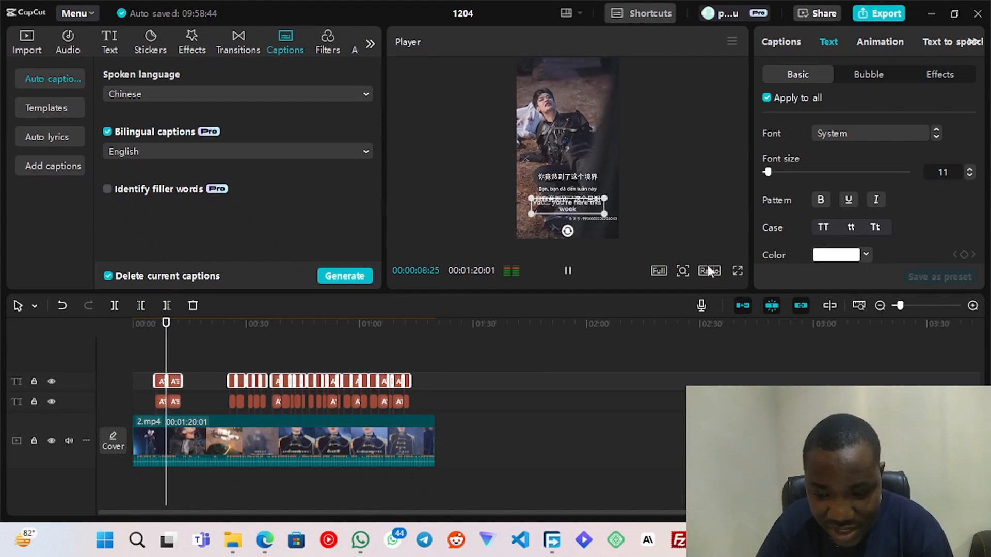
left_click(737, 271)
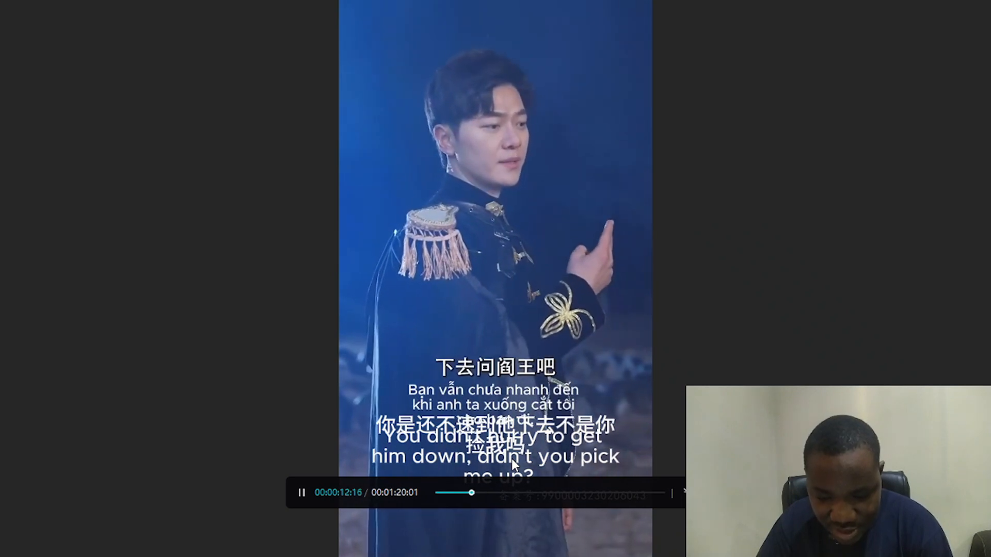
key("Escape")
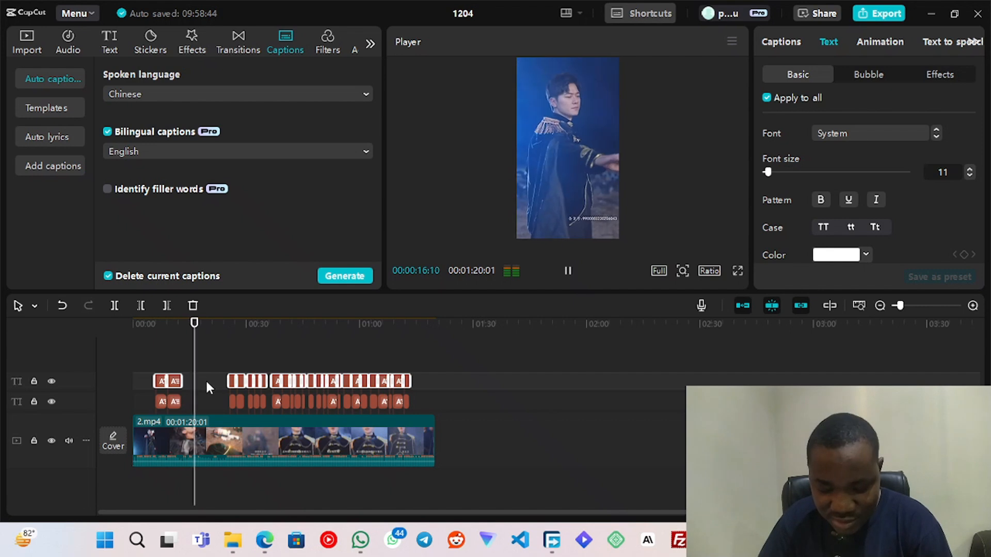
- Move the English captions down near the frame's bottom edge, below the Chinese captions, and play back the new placement
left_click_drag(199, 324, 165, 324)
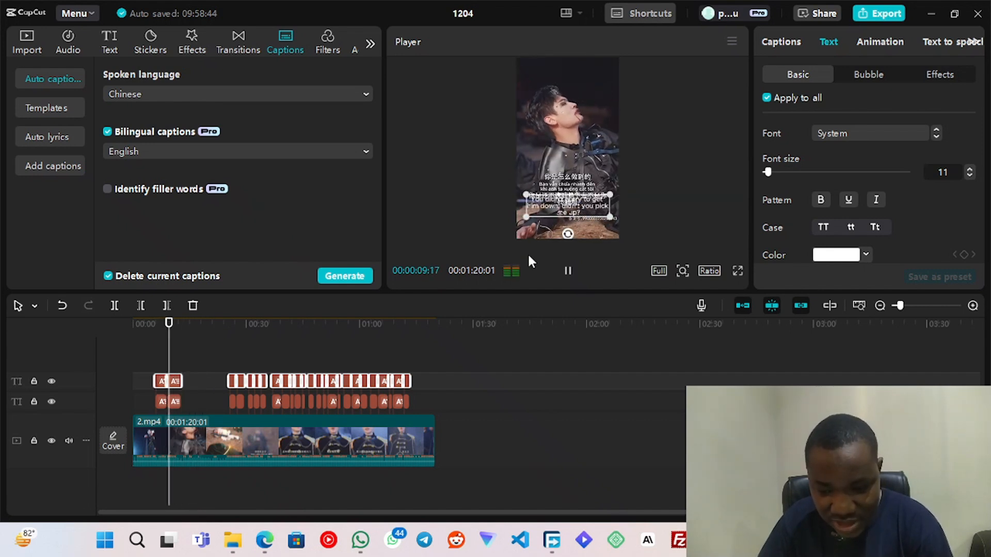
left_click(562, 209)
left_click_drag(563, 203, 561, 223)
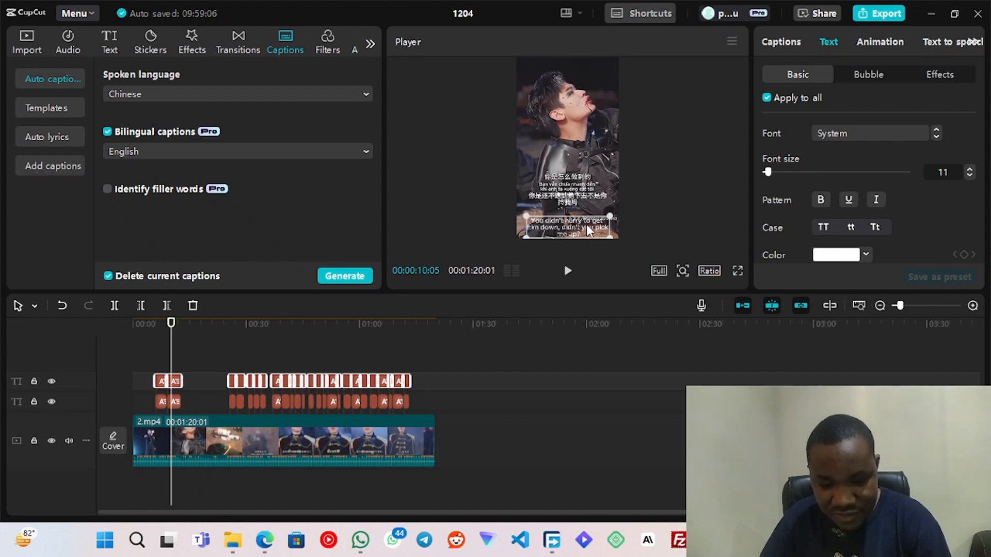
key("space")
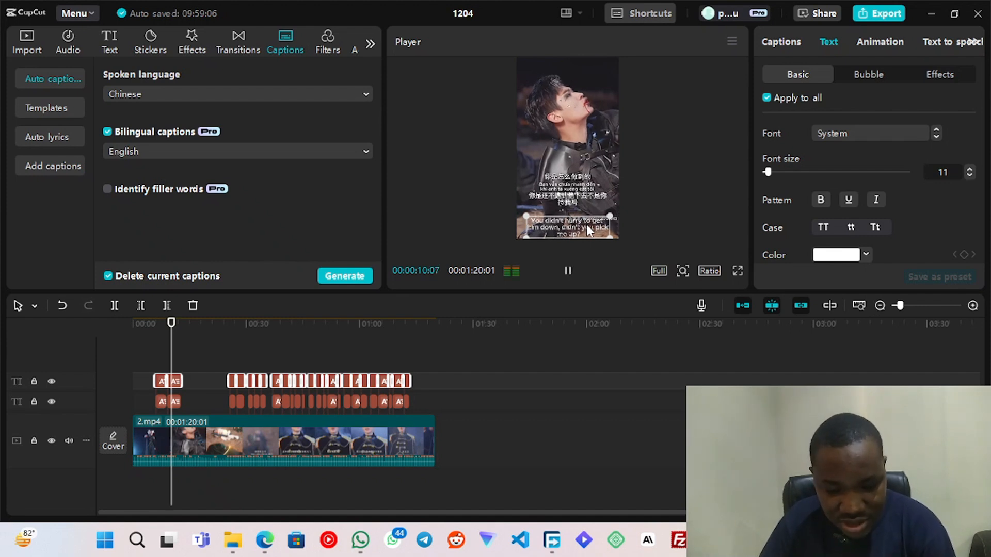
key("space")
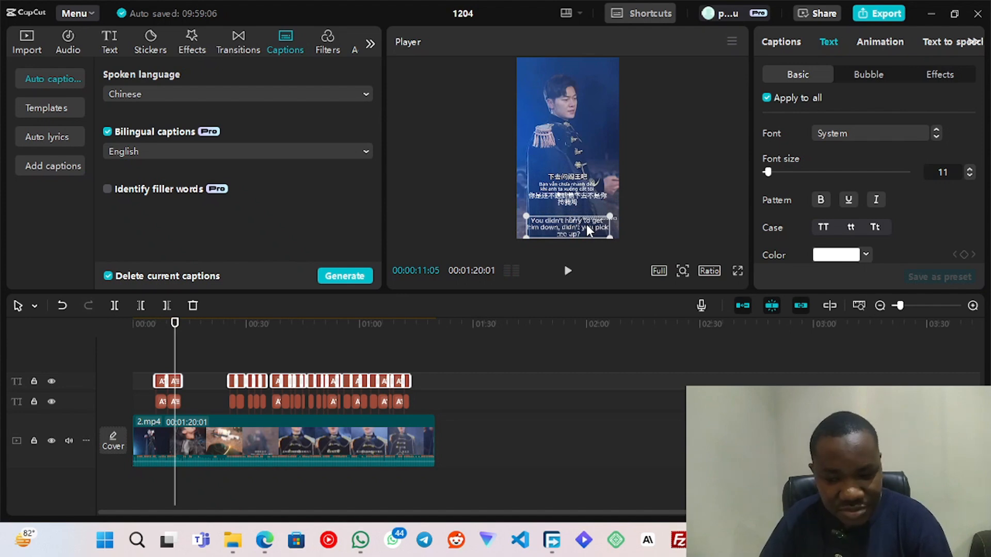
- Open the video export settings and set the resolution to 1080P
left_click(885, 16)
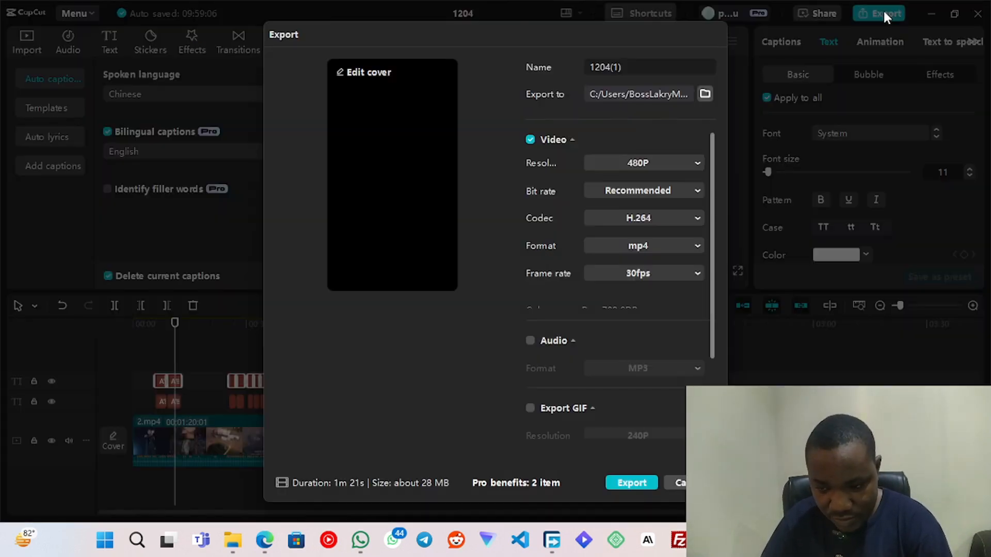
left_click(665, 161)
left_click(664, 158)
left_click(664, 159)
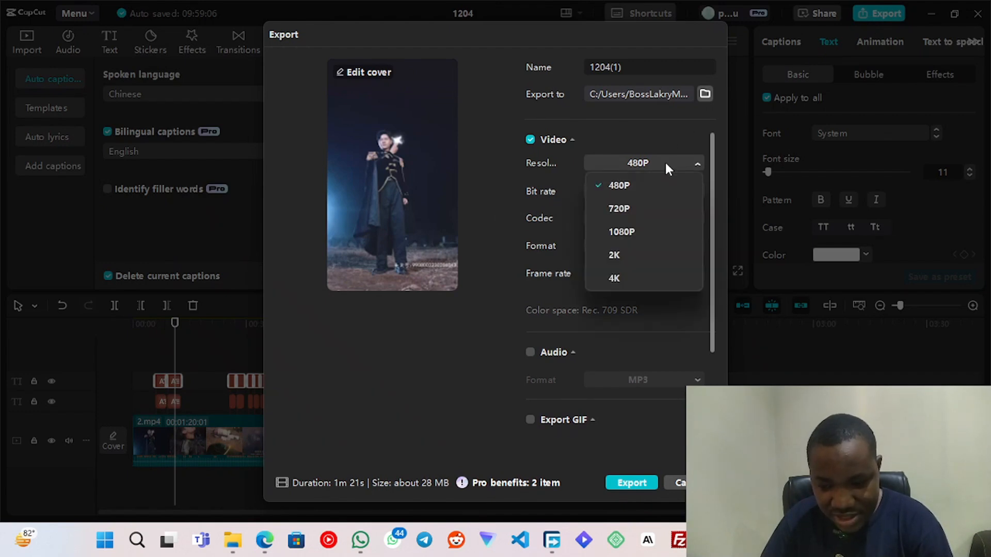
left_click(652, 231)
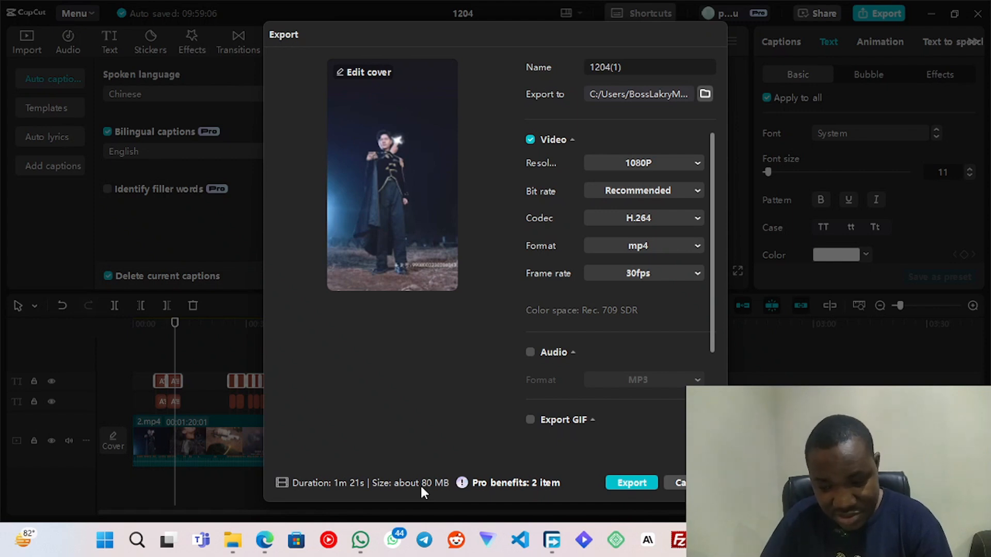
- Set the export resolution to 480P and export the video as mp4
left_click(617, 164)
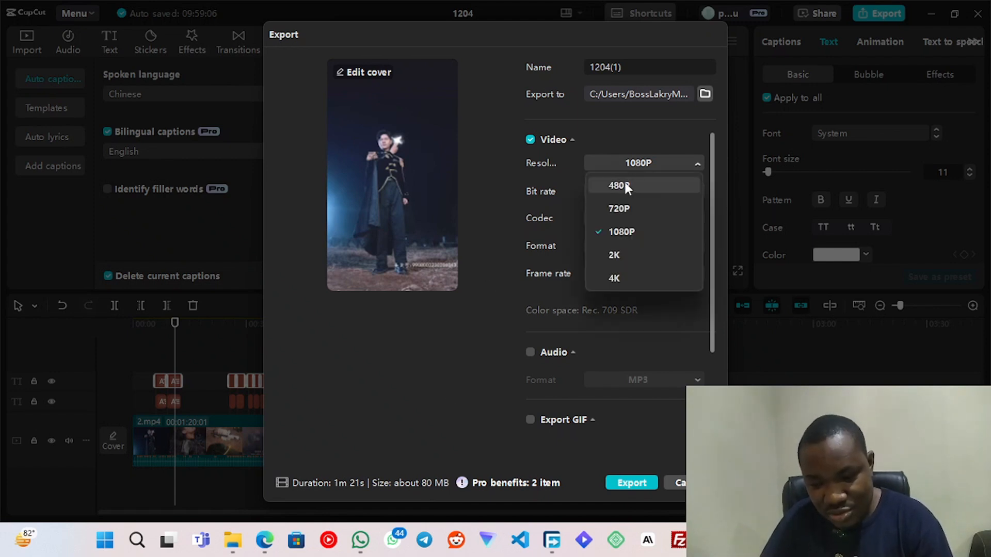
left_click(624, 182)
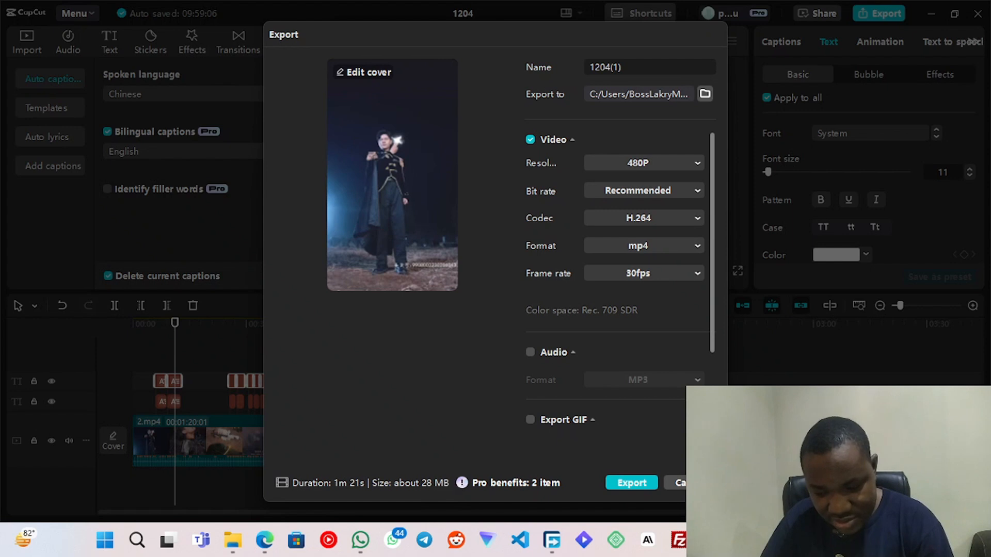
left_click(645, 480)
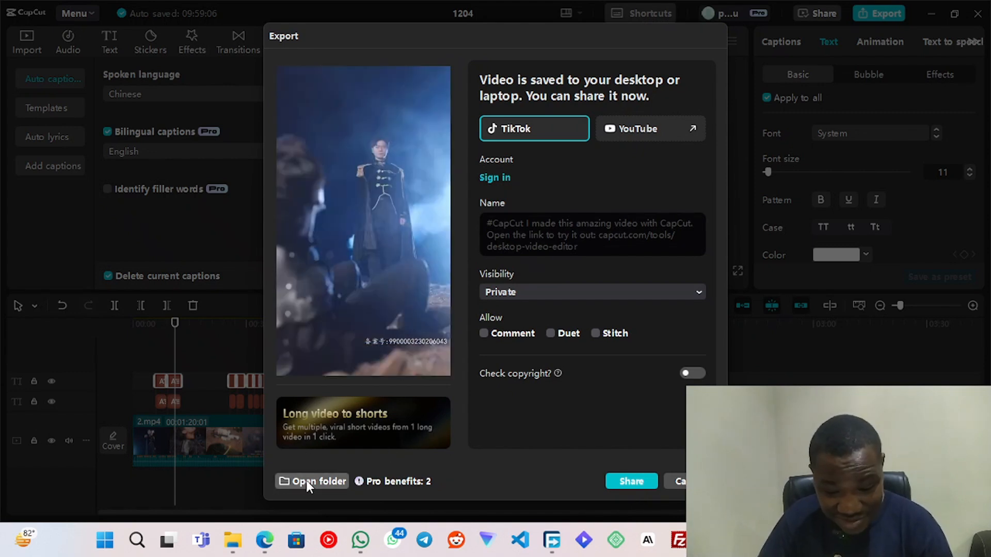
- Play and pause the exported video's preview to review the Chinese and English captions
mouse_move(307, 354)
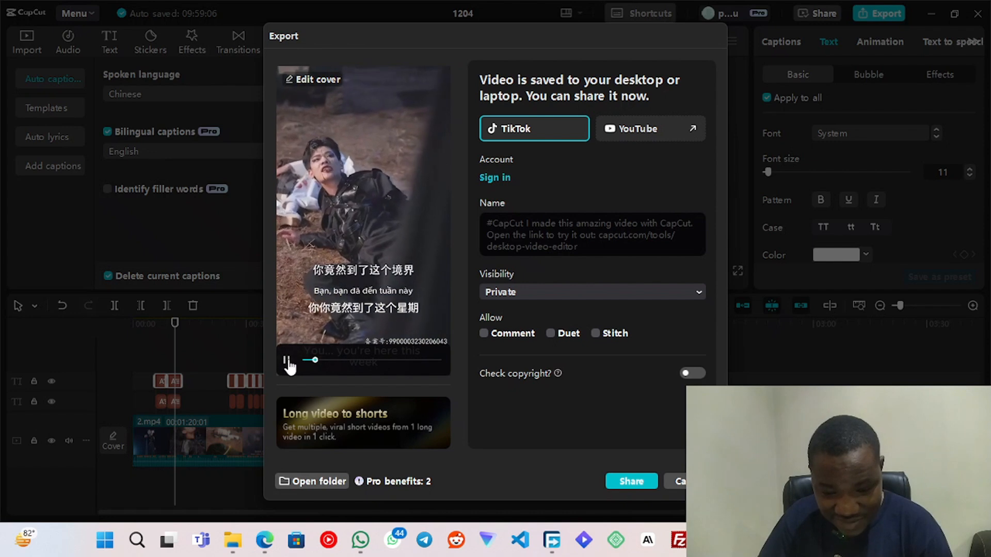
left_click(340, 338)
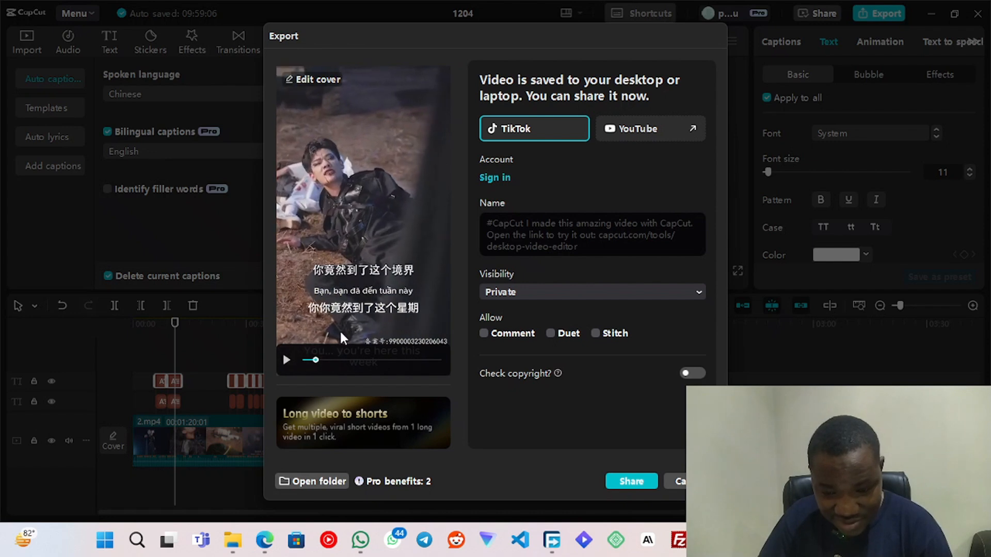
left_click(286, 359)
left_click(427, 261)
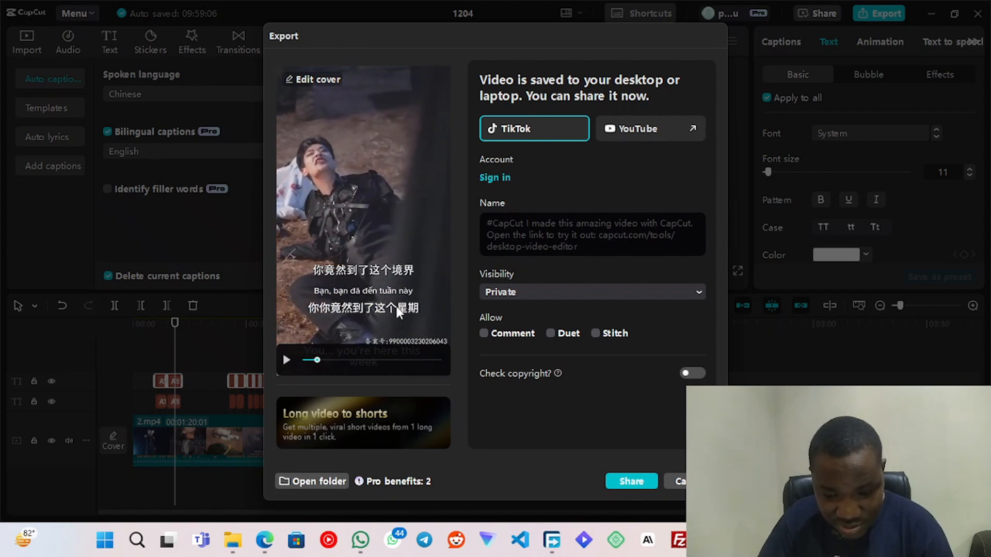
left_click(332, 310)
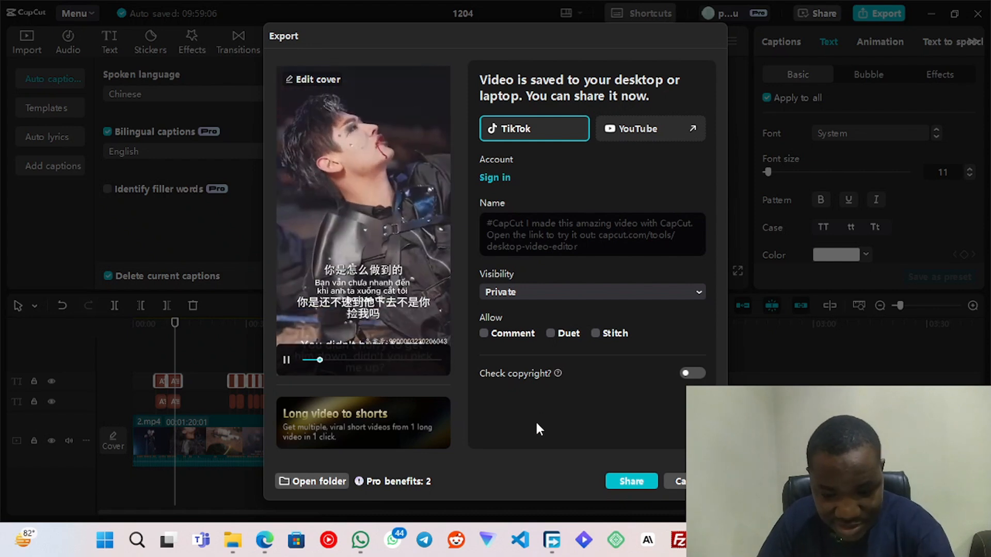
left_click(287, 359)
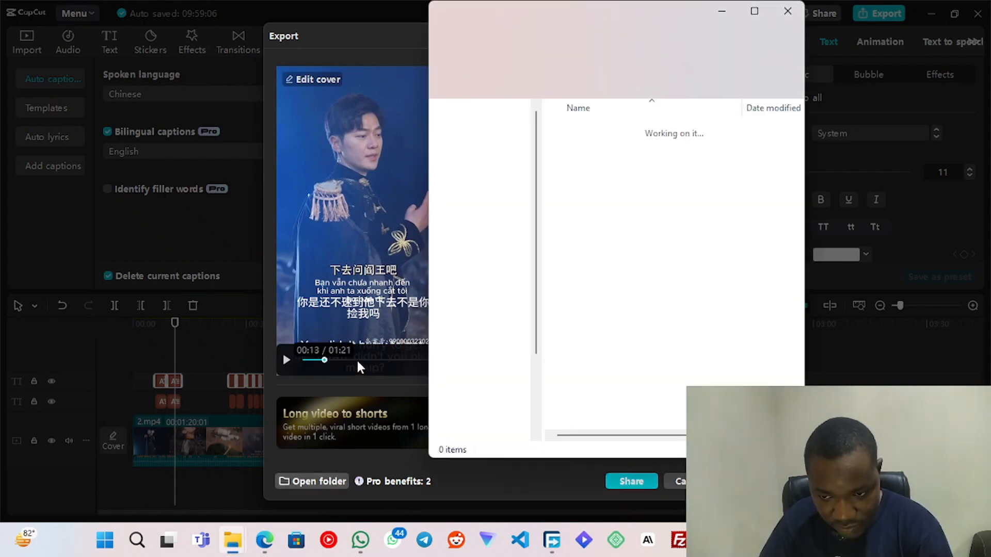
- Check the exported video and the 1204(1).srt subtitle file in the export folder, and close the export window
left_click(674, 149)
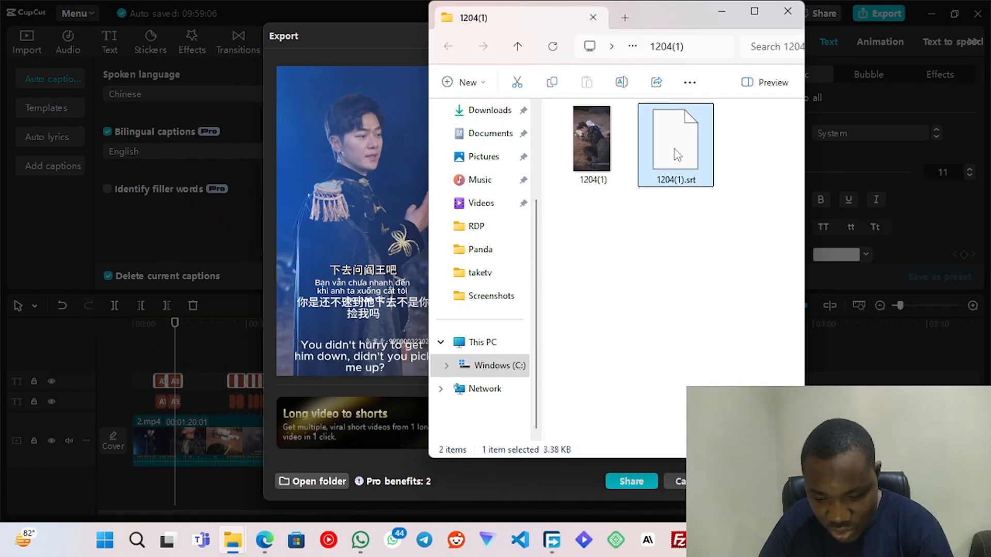
left_click(580, 143)
left_click(708, 150)
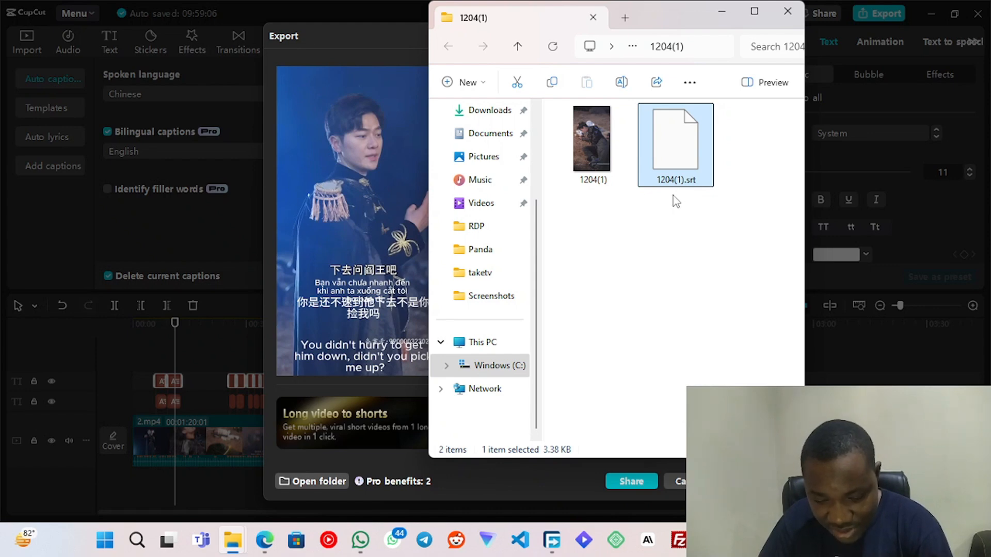
left_click(678, 486)
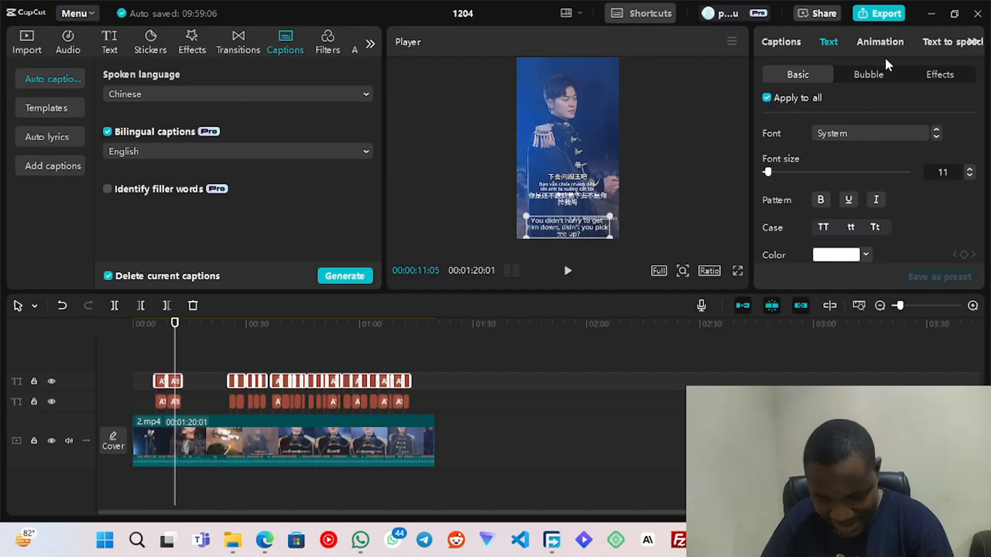
- Switch to the Panda Skit download page in Edge and start choosing a subtitle file to upload for episode 2
left_click(928, 15)
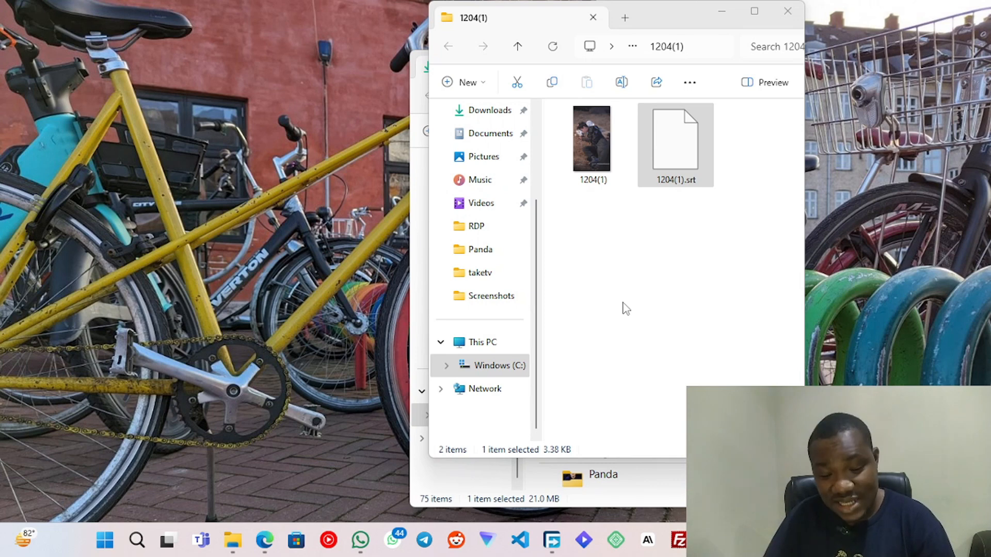
left_click(672, 179)
mouse_move(264, 540)
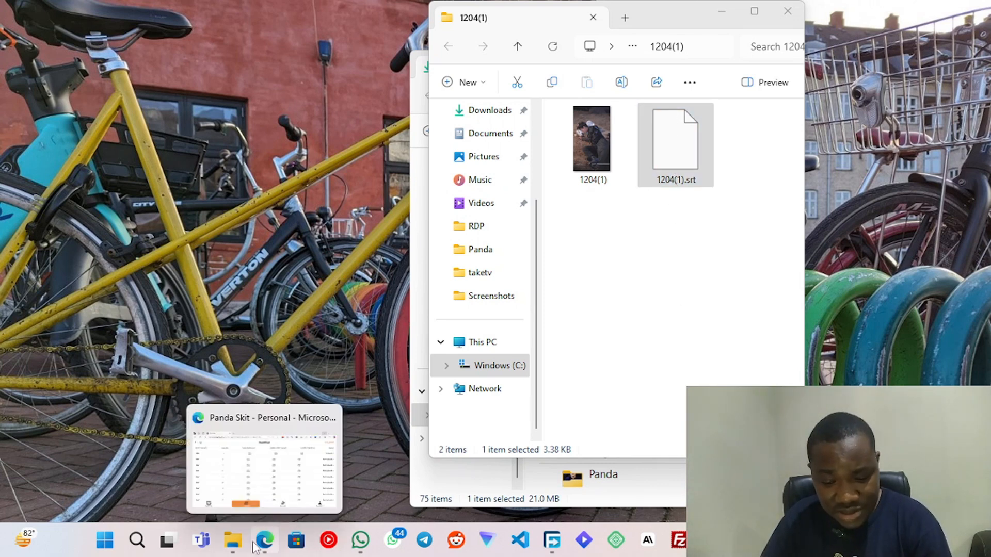
left_click(258, 484)
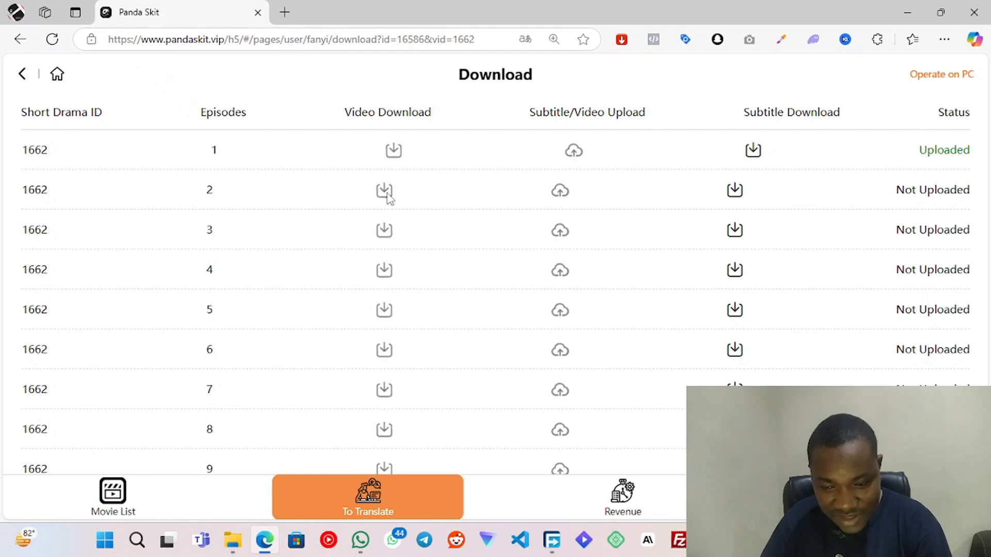
left_click(560, 193)
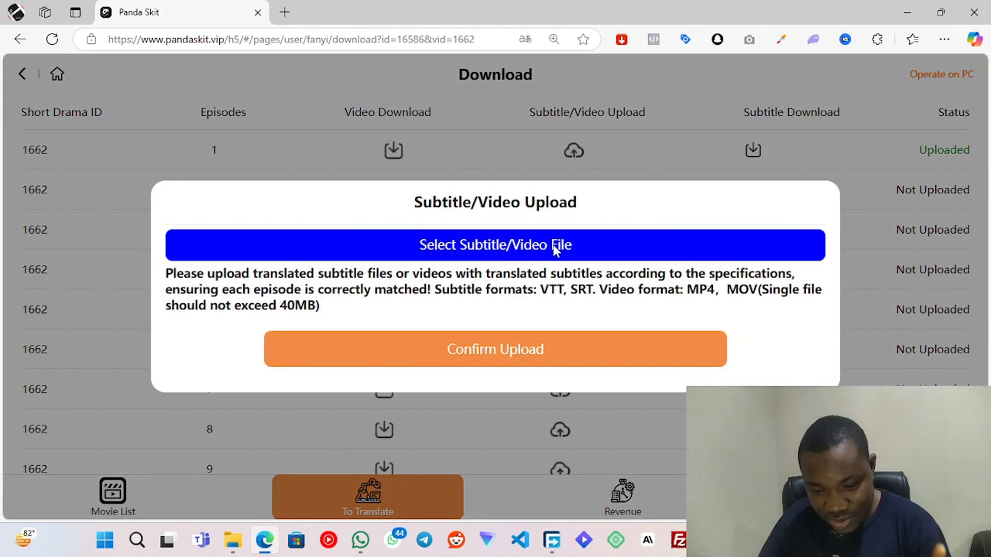
left_click(553, 245)
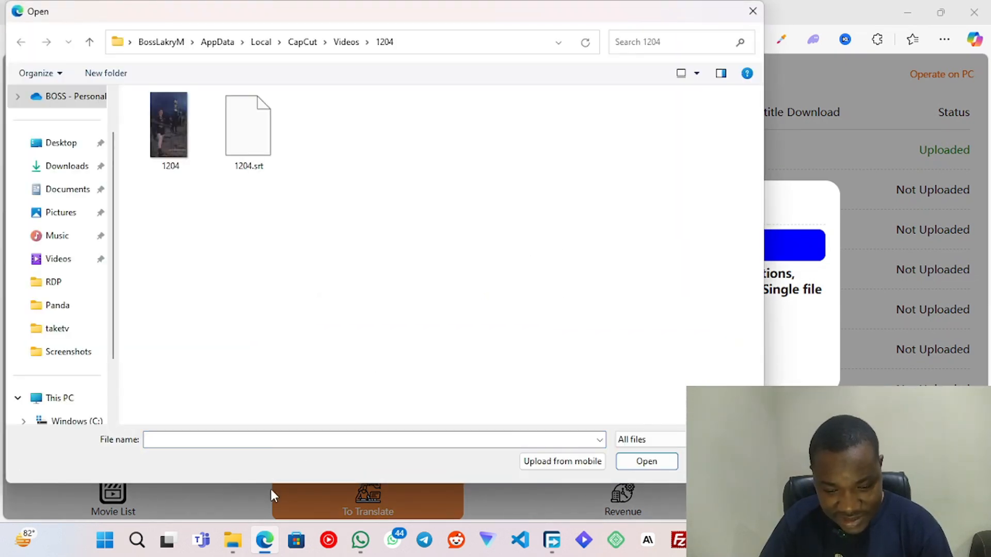
- Copy the 1204(1) export folder's path from File Explorer and go to that folder in the file selection dialog
mouse_move(233, 540)
left_click(276, 454)
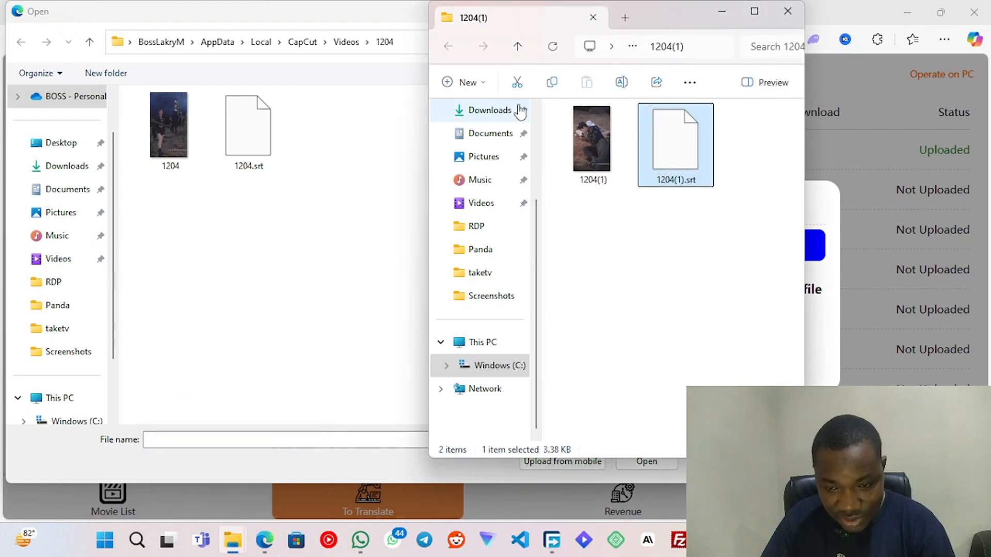
left_click(686, 47)
key("ctrl+c")
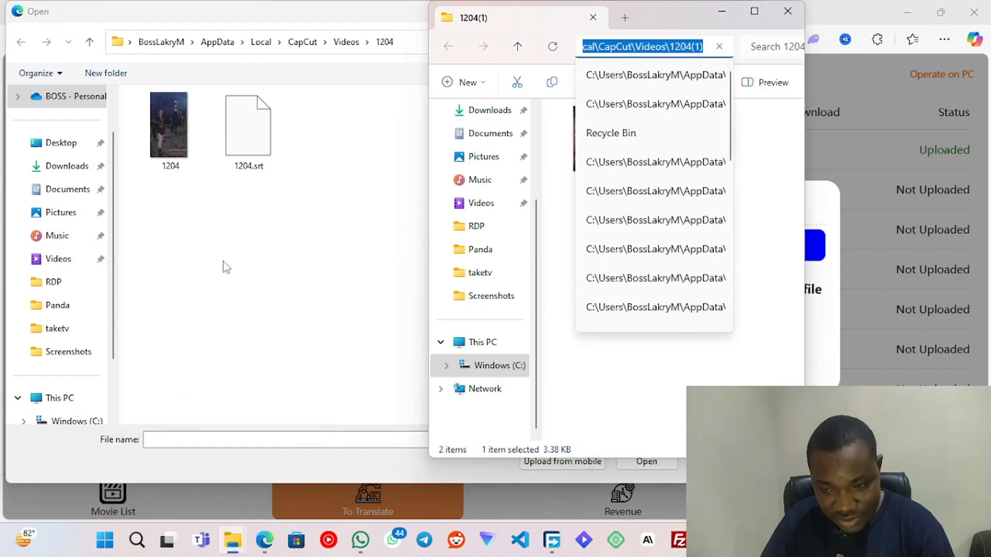
left_click(222, 265)
left_click(465, 41)
key("ctrl+v")
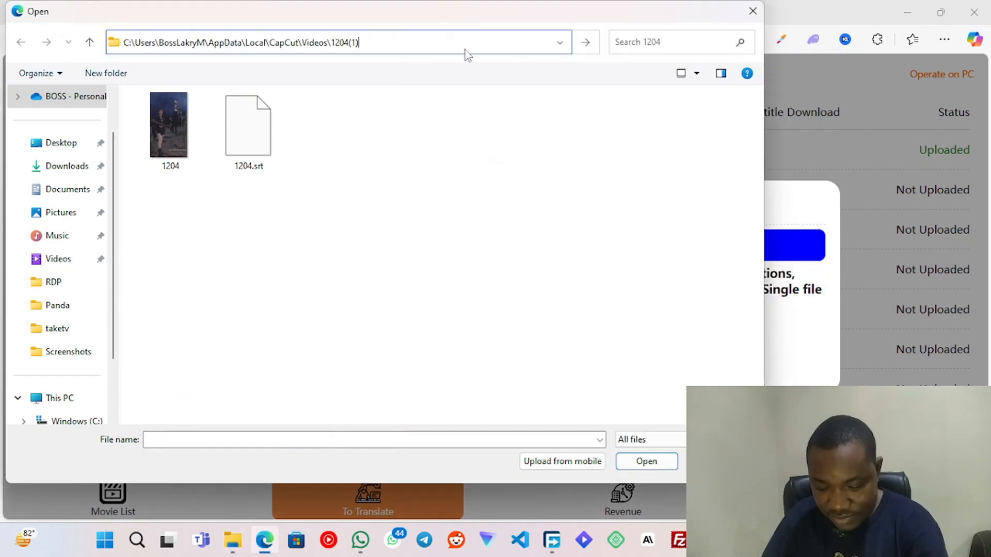
key("Return")
- Choose the 1204(1).srt subtitle file and confirm its upload for episode 2
left_click(252, 149)
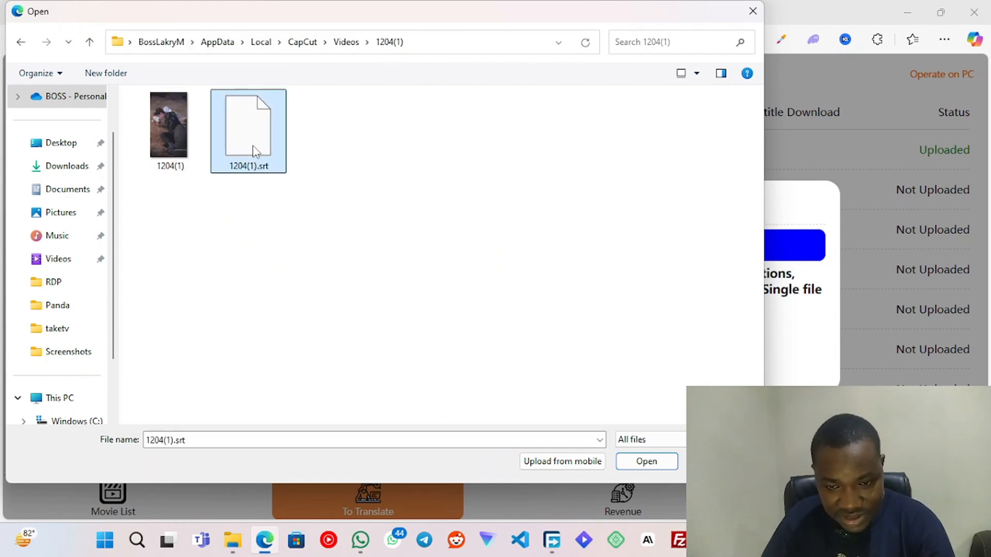
left_click(637, 464)
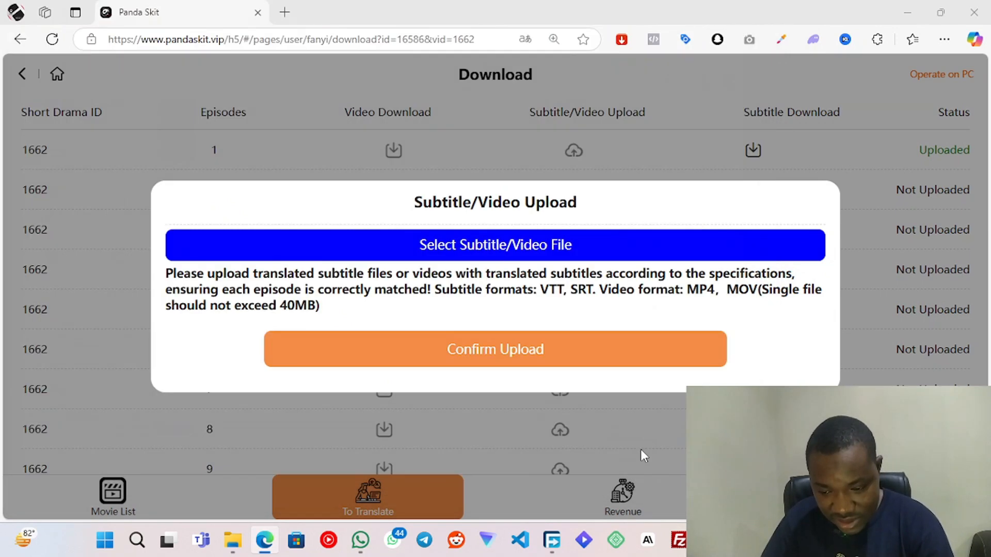
left_click(547, 361)
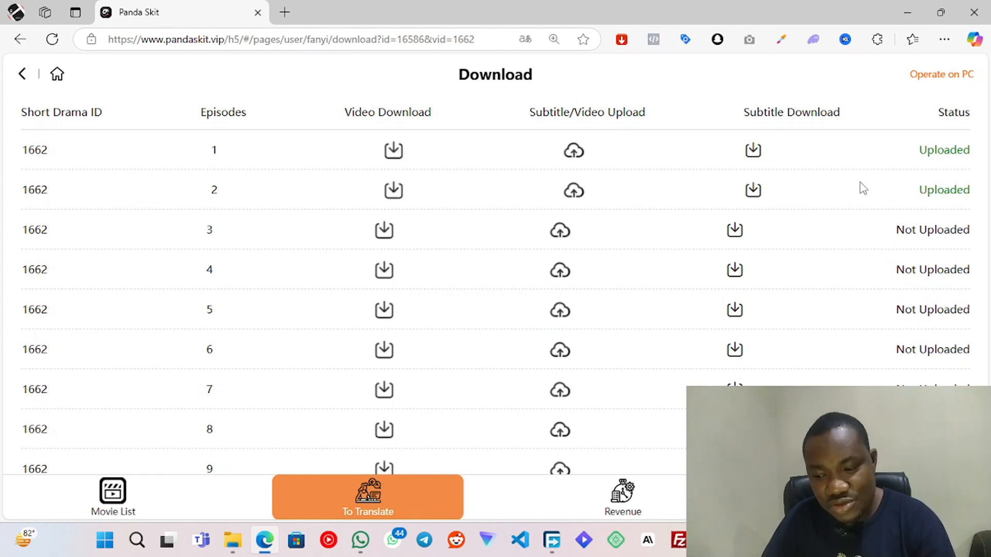
- Look through the upload status of the remaining episodes of short drama 1662
scroll(860, 186, "down", 8)
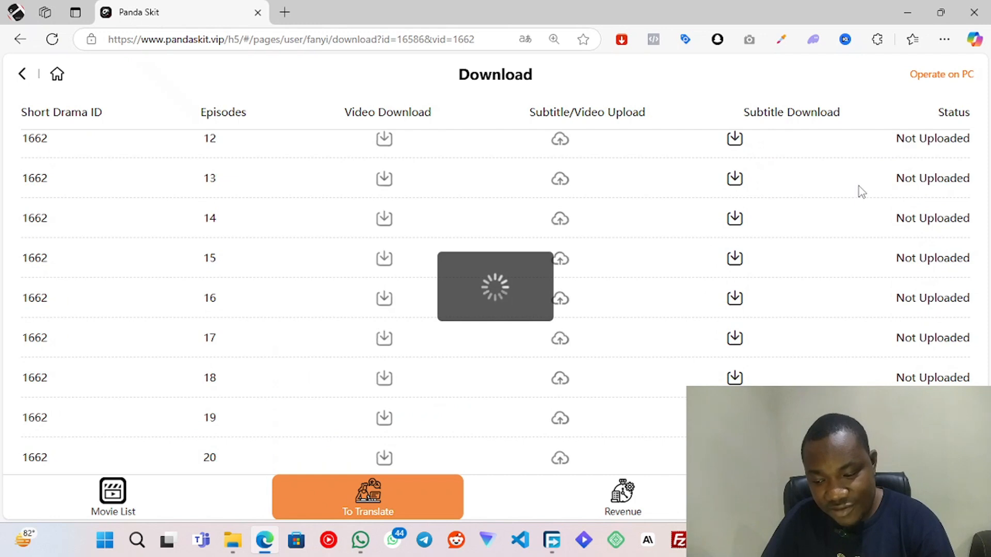
scroll(859, 187, "down", 8)
scroll(859, 187, "down", 8)
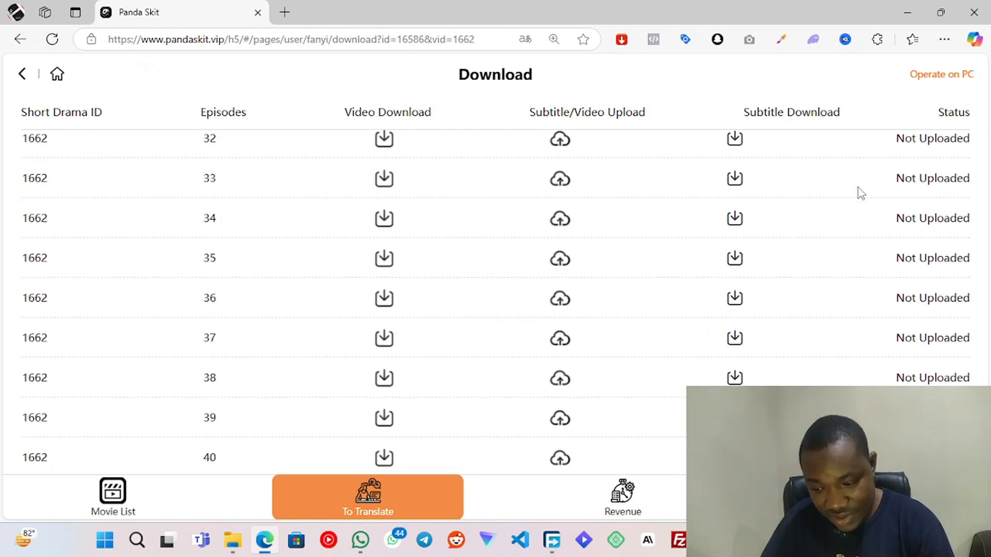
scroll(858, 188, "up", 5)
scroll(859, 188, "down", 10)
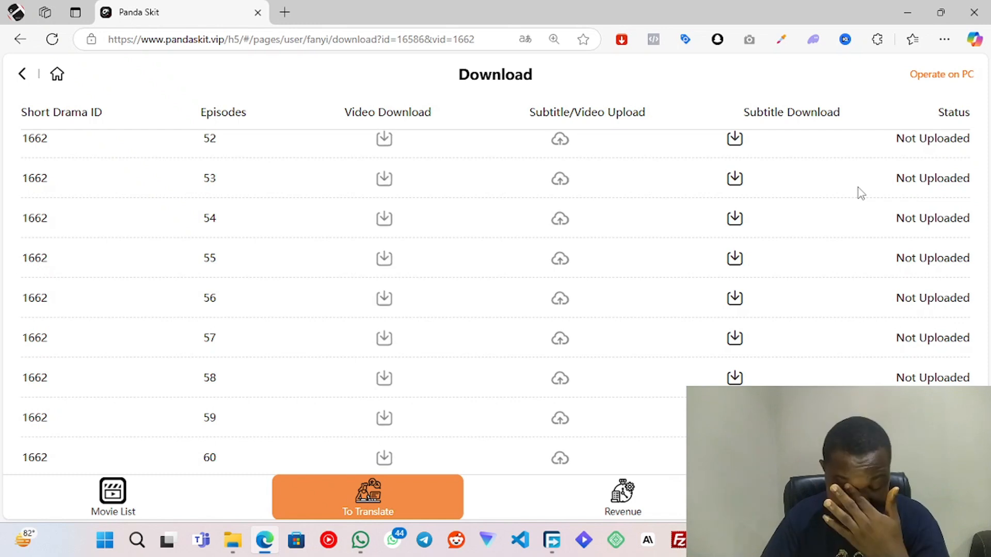
- Return to the To Translate list, check the Revenue page, and open the Movie List
left_click(27, 76)
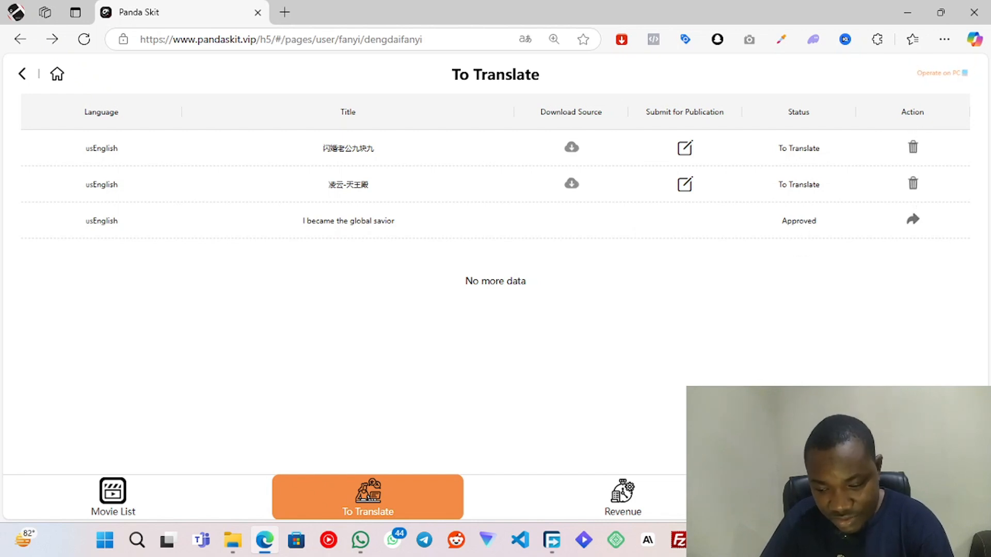
left_click(623, 503)
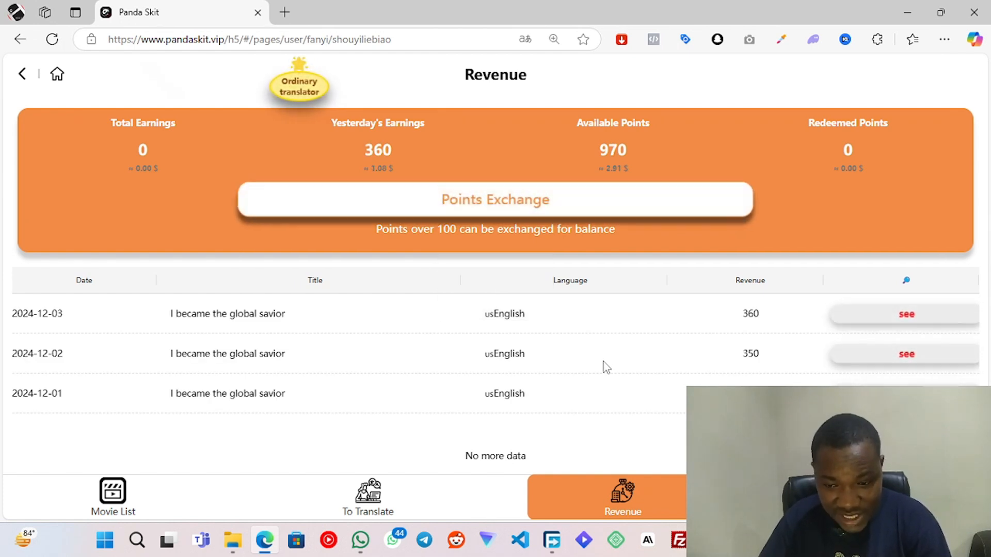
left_click(119, 503)
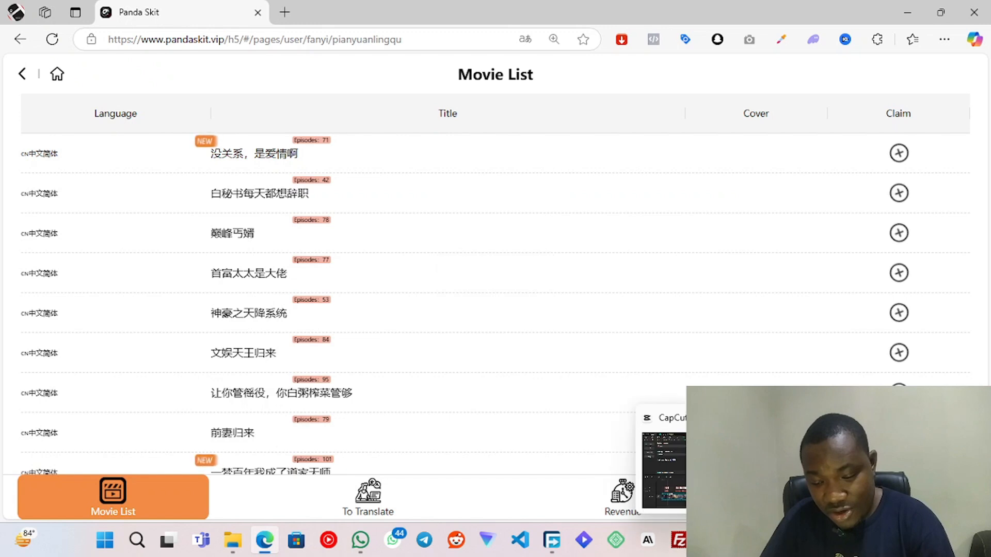
left_click(710, 540)
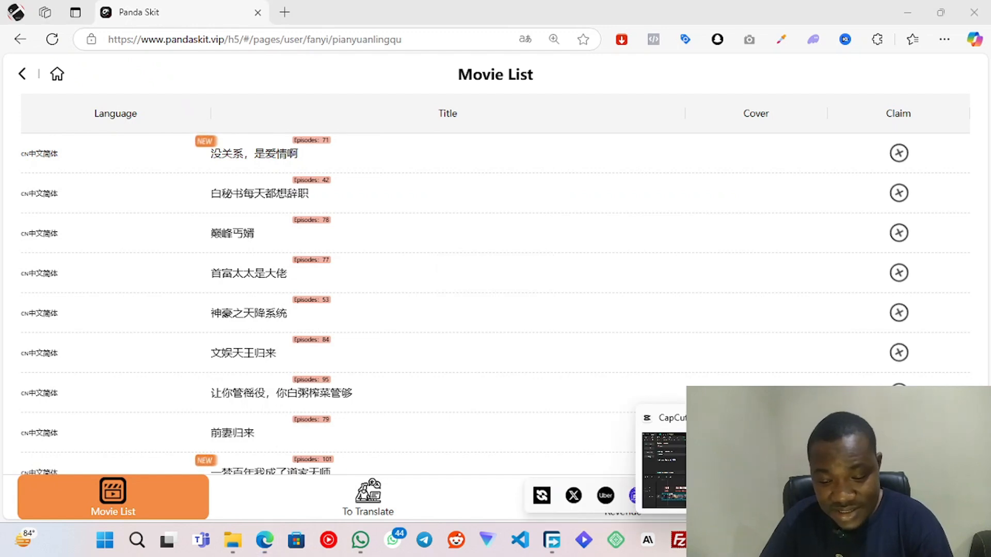
left_click(743, 540)
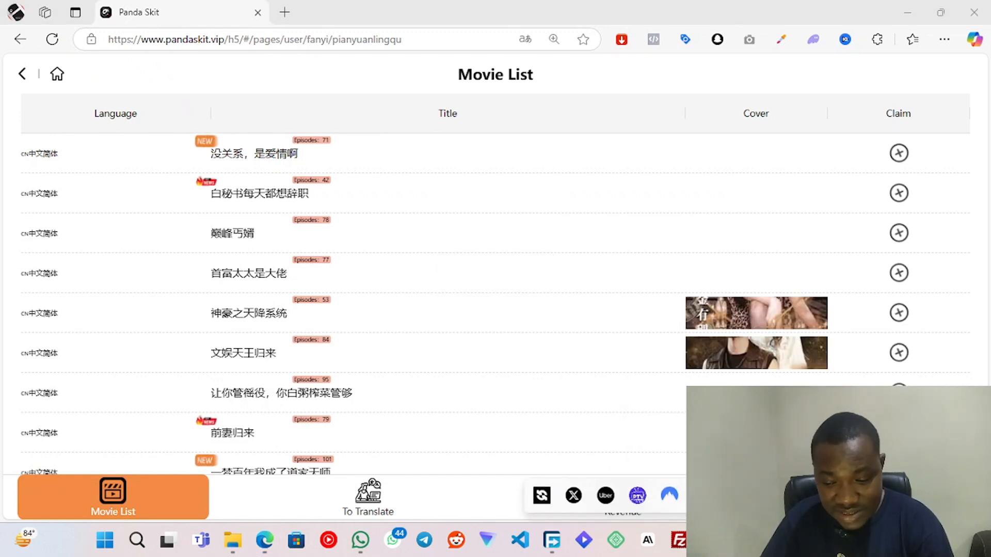
left_click(742, 540)
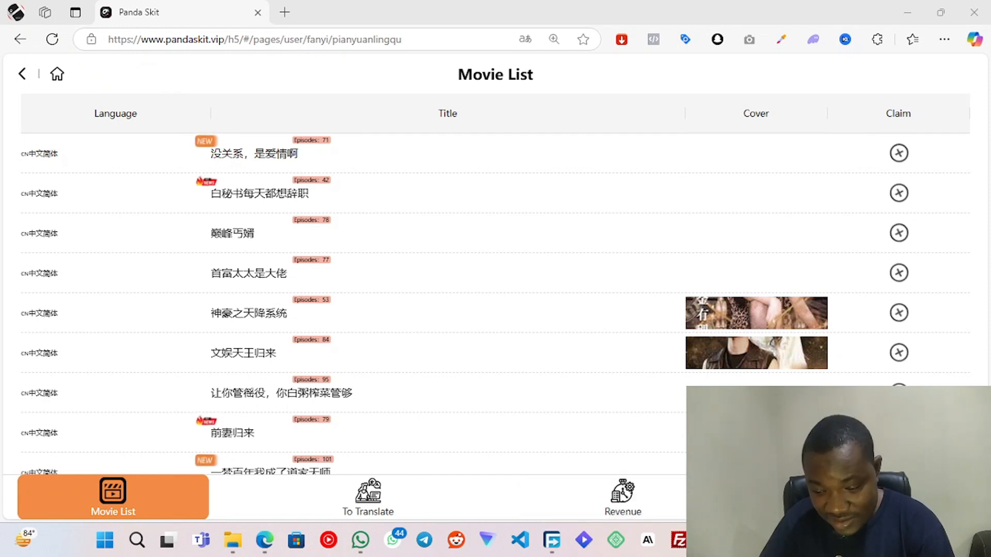
left_click(743, 541)
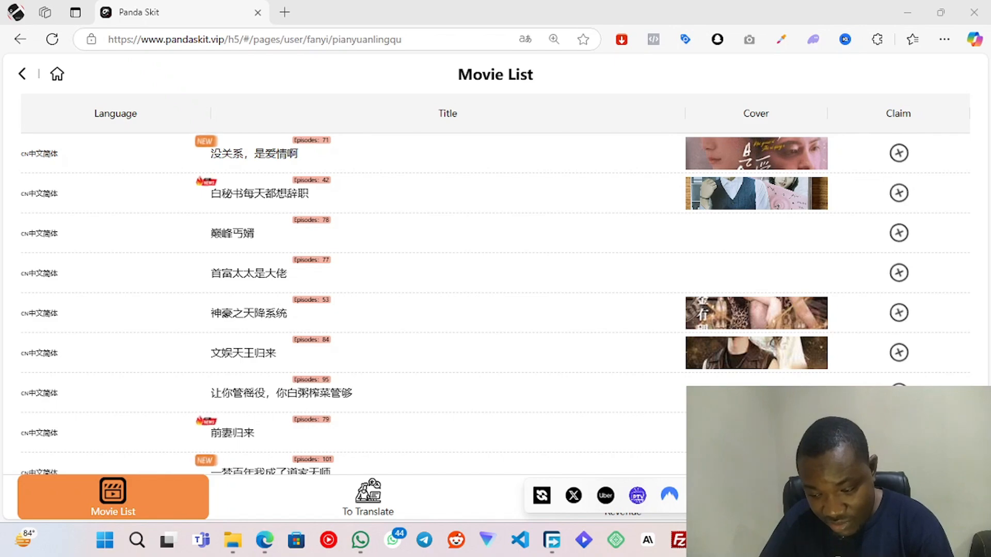